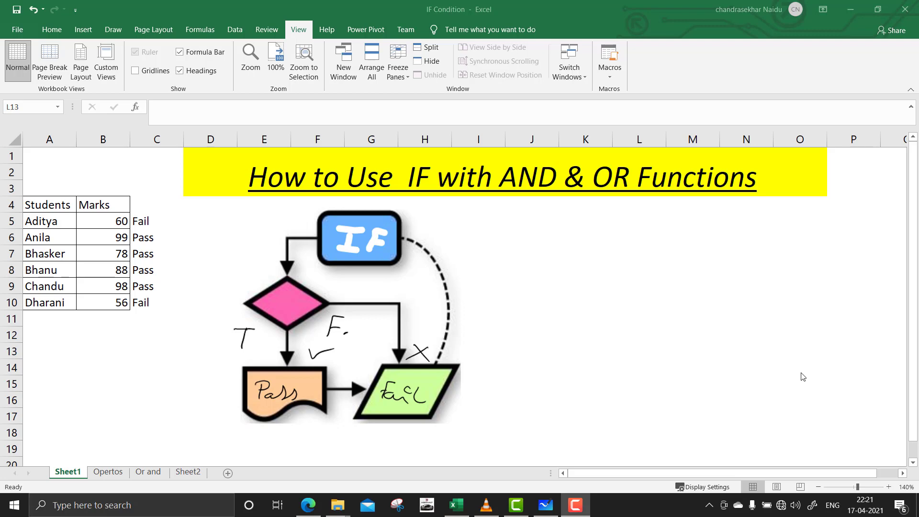
# Switch to the Opertos sheet to show the logical operators table
pyautogui.click(108, 471)
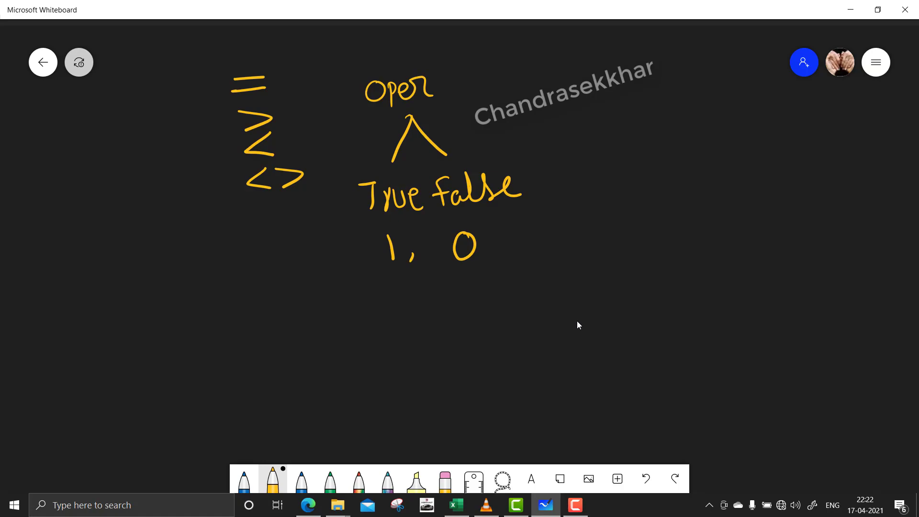
# Return from the Whiteboard sketch to Sheet1 of the IF Condition workbook
pyautogui.hotkey('alt', 'Tab')
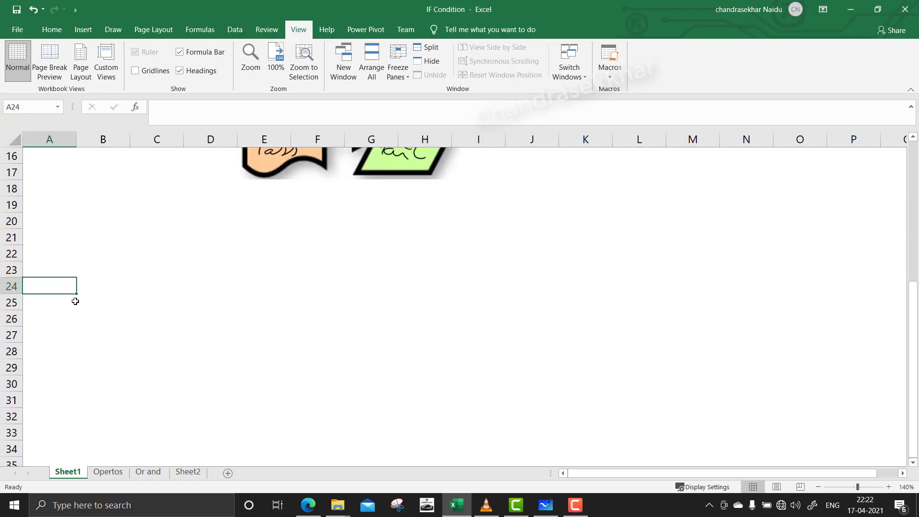
# Enter 25 in both A24 and B24
pyautogui.write('25')
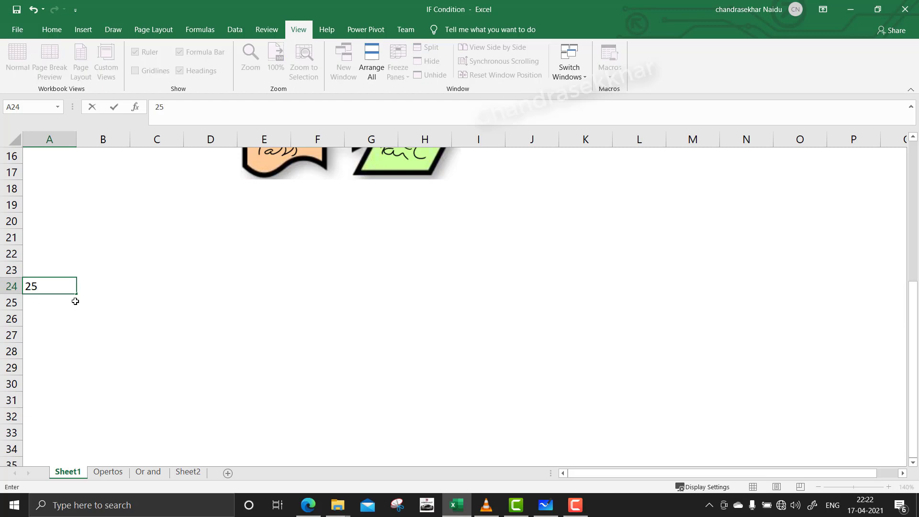
pyautogui.press('Return')
pyautogui.press('Right')
pyautogui.press('Up')
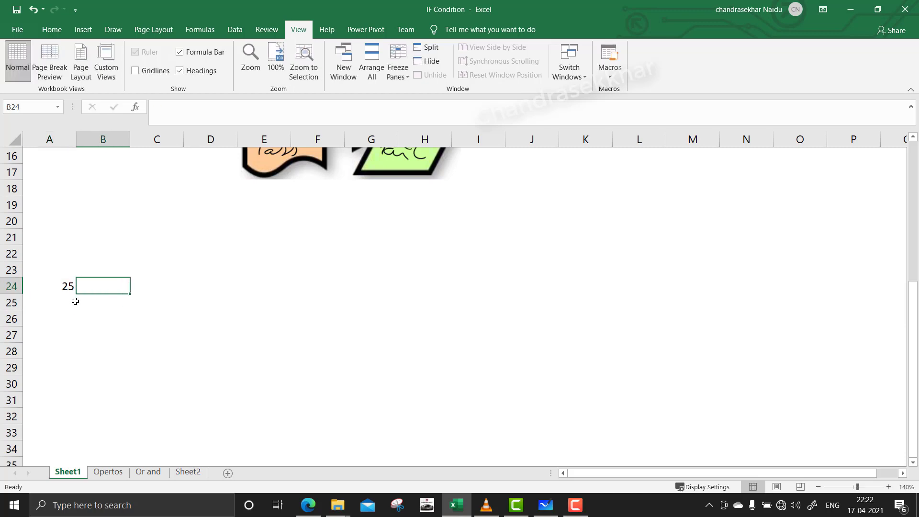
pyautogui.write('2')
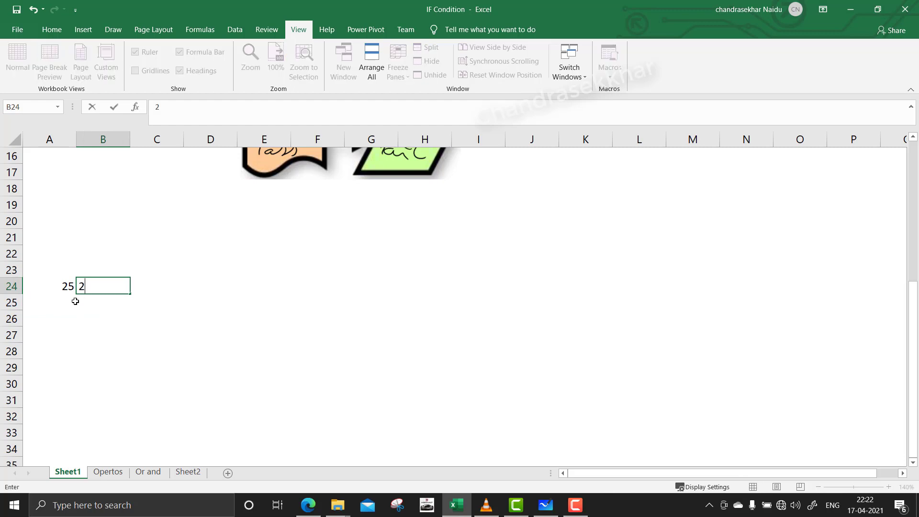
pyautogui.write('5')
pyautogui.press('Return')
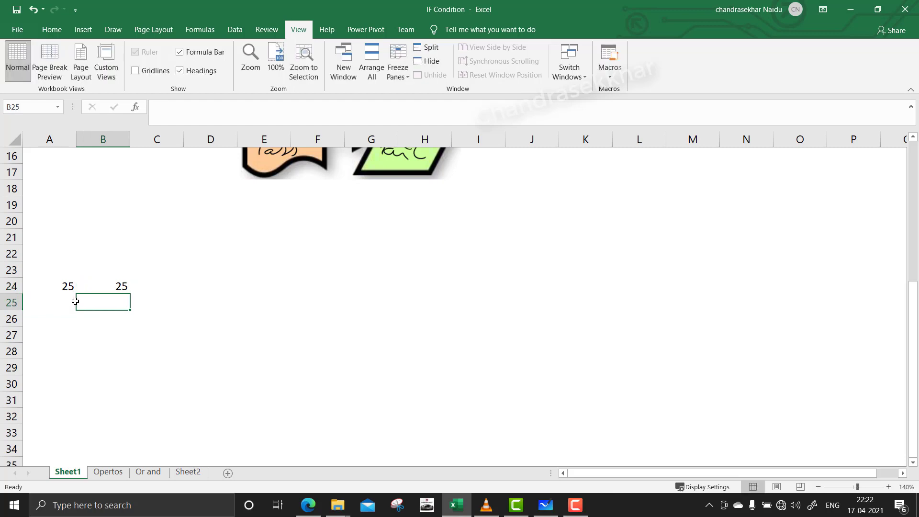
# Enter the comparison =A24=B24 in C24, which returns TRUE
pyautogui.click(75, 301)
pyautogui.press('Up')
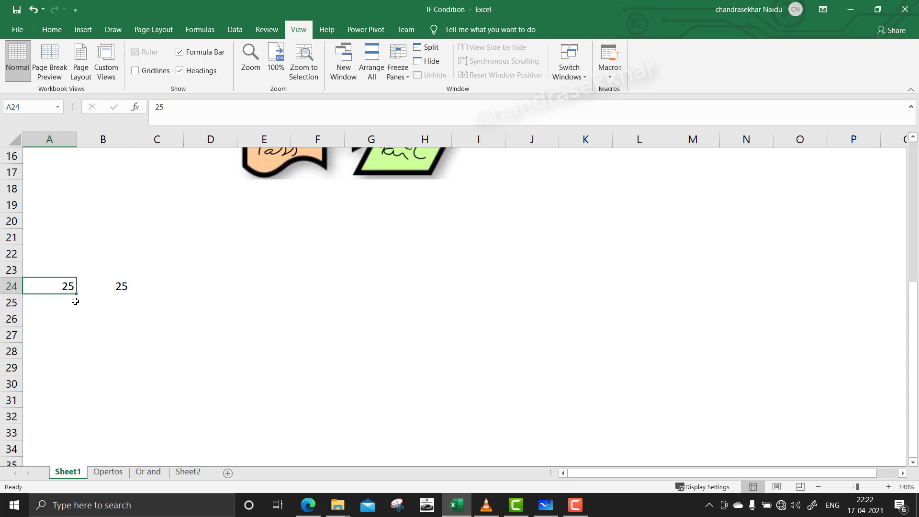
pyautogui.press('Right')
pyautogui.press('Right')
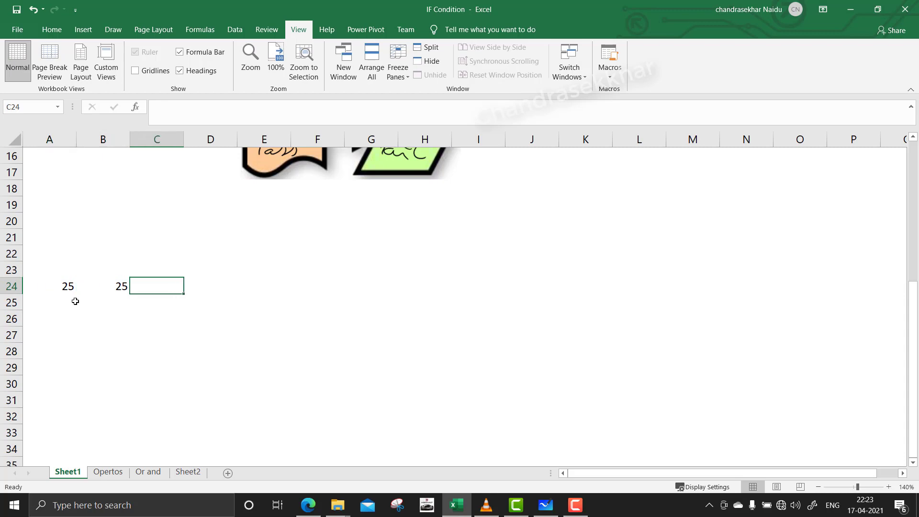
pyautogui.write('=')
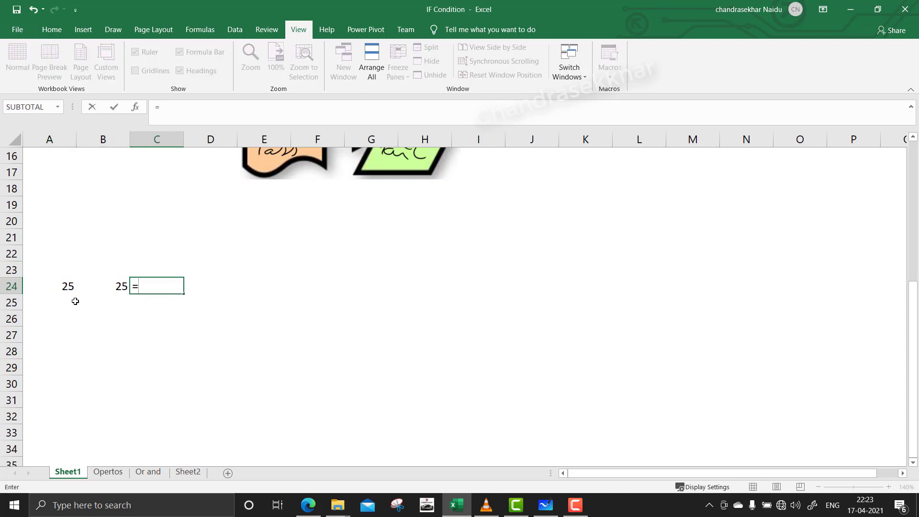
pyautogui.press('Left')
pyautogui.press('Left')
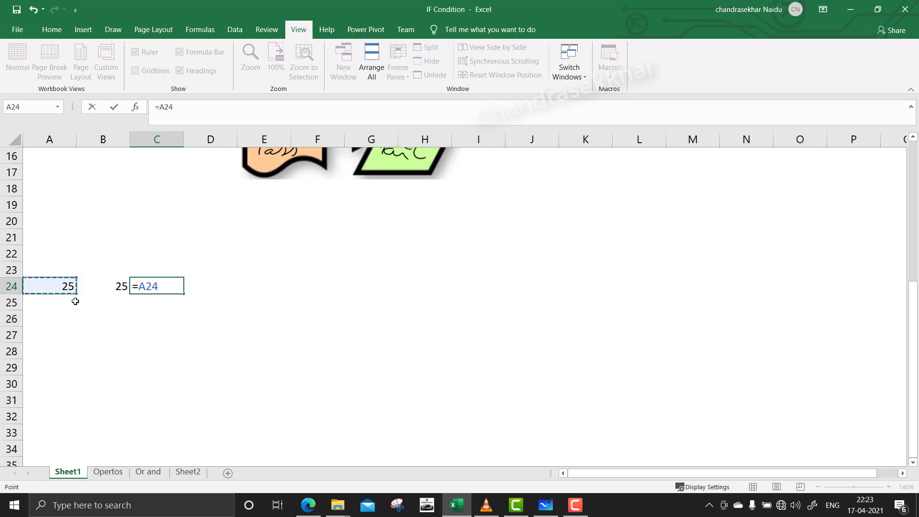
pyautogui.write('=')
pyautogui.press('Right')
pyautogui.press('Left')
pyautogui.press('Left')
pyautogui.press('Return')
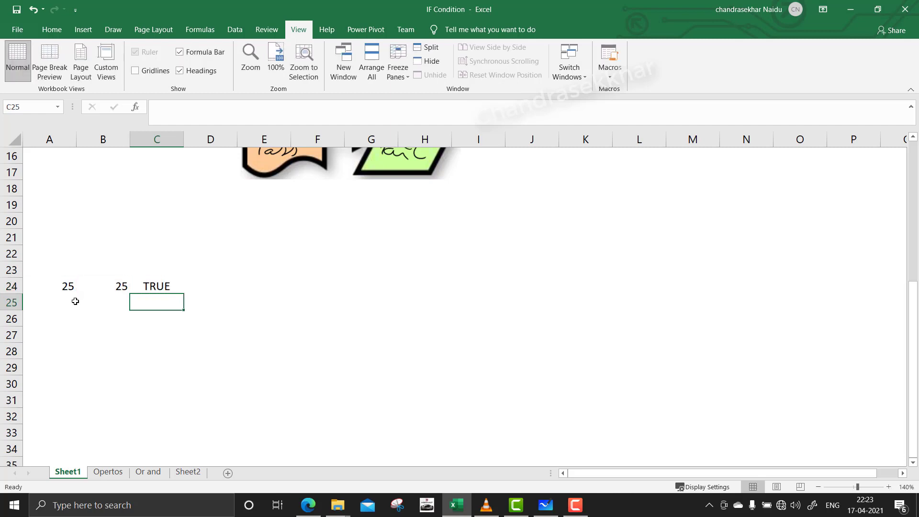
pyautogui.press('Up')
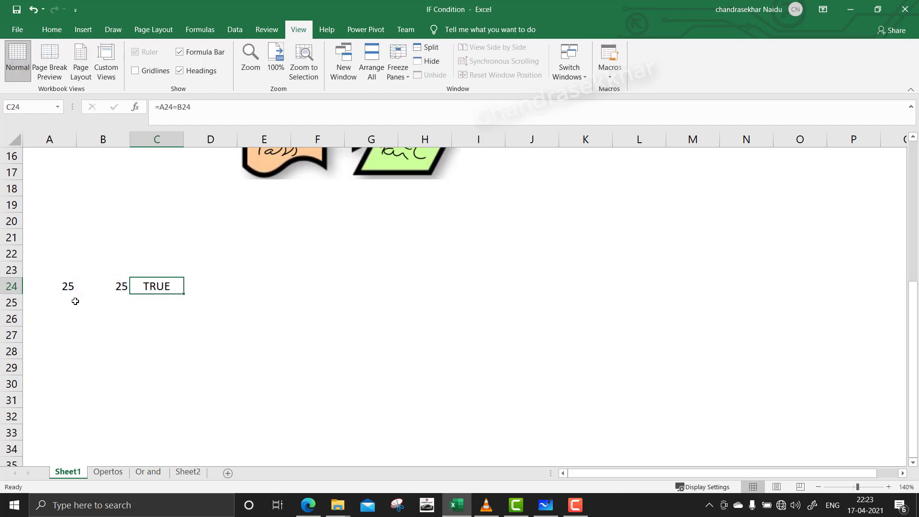
pyautogui.press('Left')
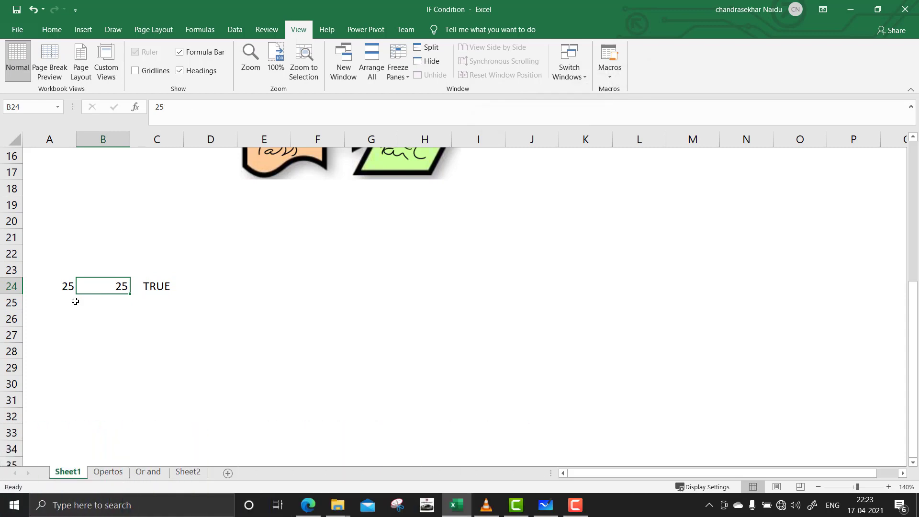
# Change B24 from 25 to 20 so C24 shows FALSE, then scroll back to the Students/Marks table
pyautogui.click(224, 107)
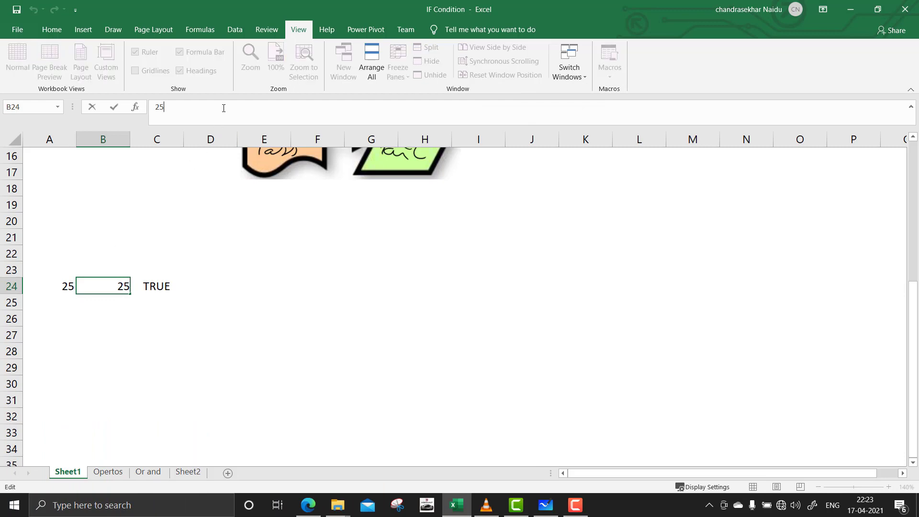
pyautogui.press('BackSpace')
pyautogui.write('0')
pyautogui.press('Return')
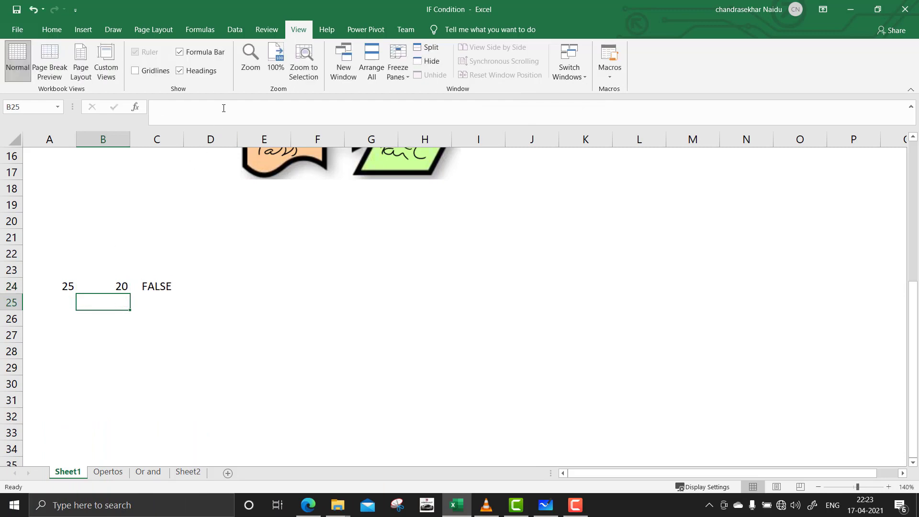
pyautogui.press('Up')
pyautogui.scroll(1, 207, 275)
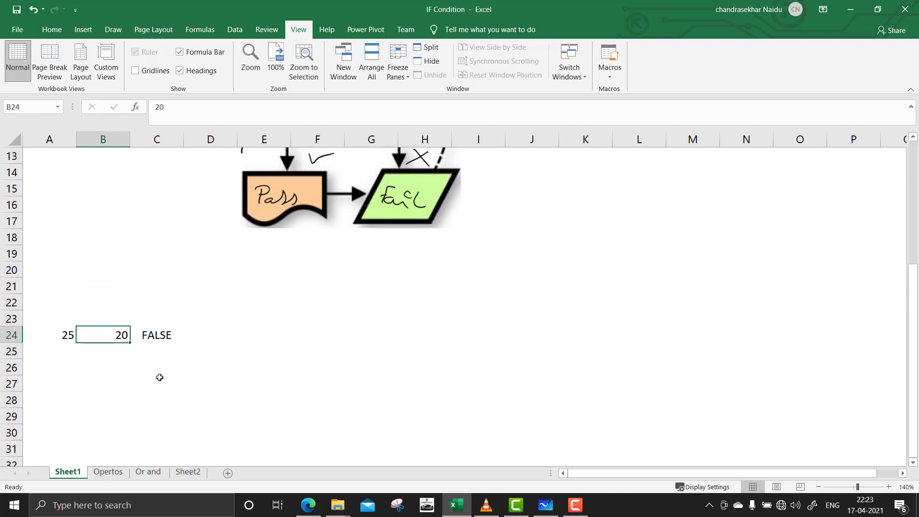
pyautogui.scroll(3, 159, 377)
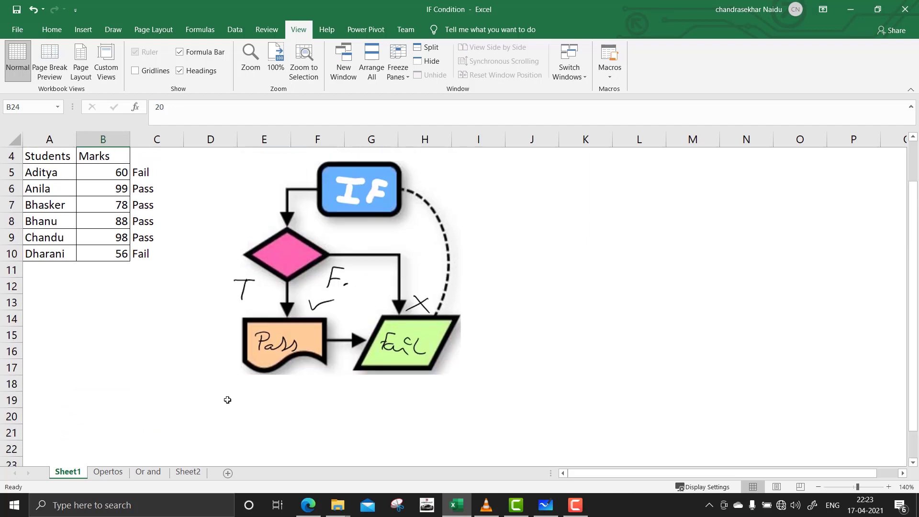
# Handwrite =IF(C2>25;"T";" ") on the whiteboard with the T as the true result
pyautogui.click(546, 504)
pyautogui.moveTo(234, 100)
pyautogui.mouseDown()
pyautogui.moveTo(230, 119)
pyautogui.moveTo(243, 99)
pyautogui.moveTo(241, 119)
pyautogui.moveTo(205, 106)
pyautogui.moveTo(207, 114)
pyautogui.mouseUp()
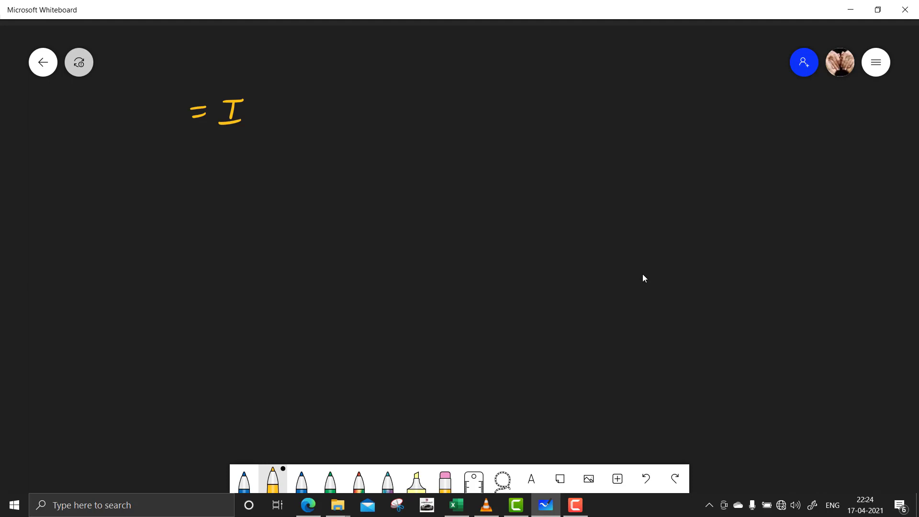
pyautogui.moveTo(259, 100); pyautogui.dragTo(250, 119)
pyautogui.moveTo(248, 110)
pyautogui.mouseDown()
pyautogui.moveTo(267, 98)
pyautogui.moveTo(273, 129)
pyautogui.mouseUp()
pyautogui.moveTo(287, 104)
pyautogui.mouseDown()
pyautogui.moveTo(290, 118)
pyautogui.moveTo(390, 122)
pyautogui.mouseUp()
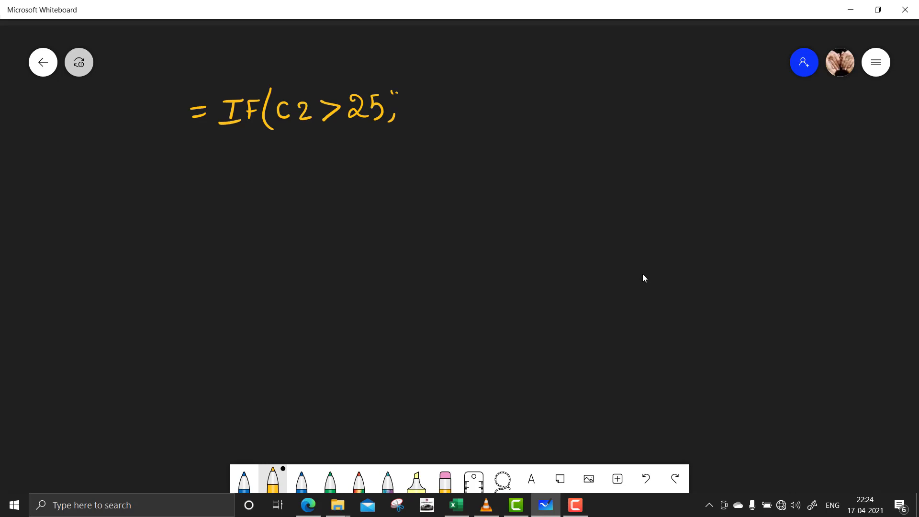
pyautogui.moveTo(460, 114); pyautogui.dragTo(455, 122)
pyautogui.moveTo(539, 78); pyautogui.dragTo(522, 122)
pyautogui.moveTo(421, 99)
pyautogui.mouseDown()
pyautogui.moveTo(421, 115)
pyautogui.moveTo(435, 89)
pyautogui.moveTo(409, 127)
pyautogui.mouseUp()
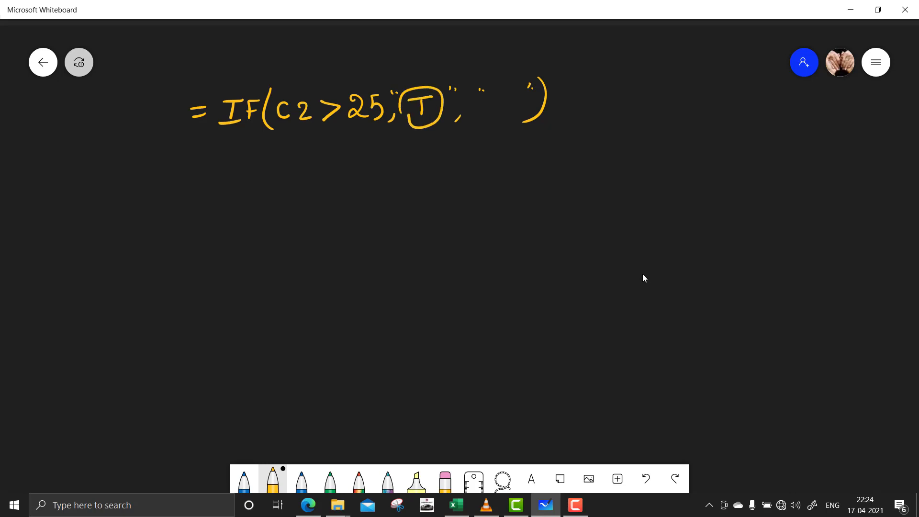